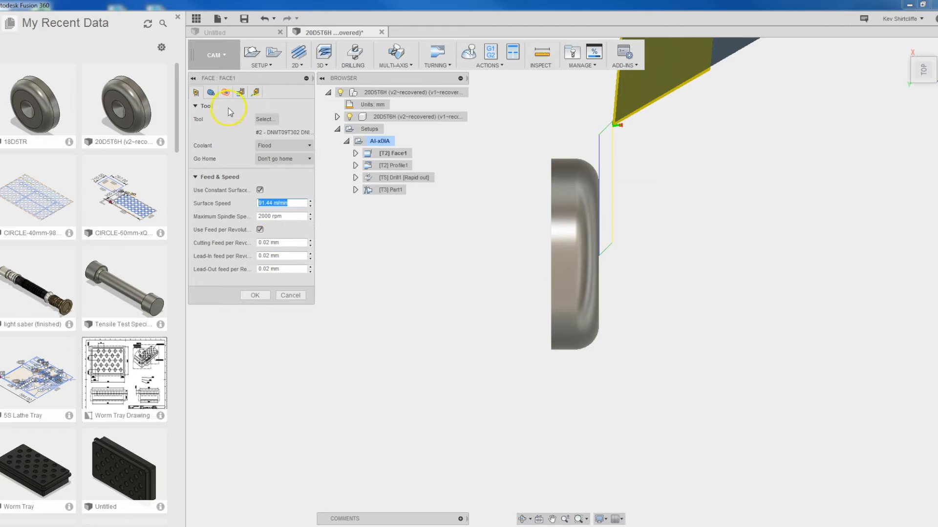
Check the clearance, outer radius and inner radius settings of the Face1 operation and accept them
{"action": "left_click", "coordinate": [225, 93]}
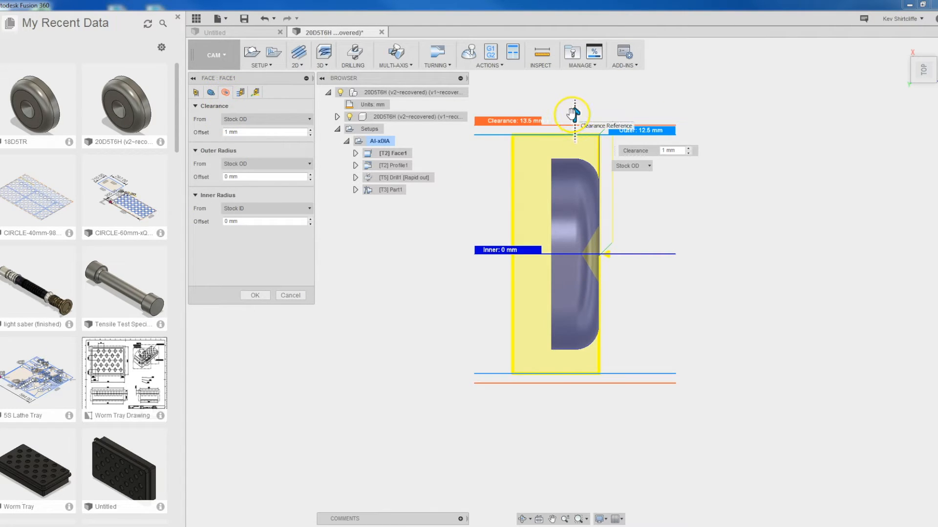
{"action": "left_click", "coordinate": [268, 132]}
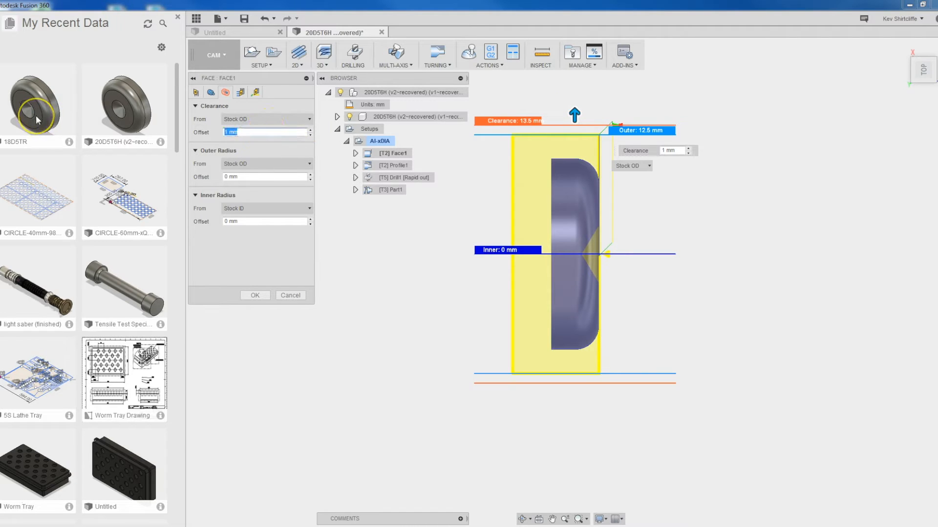
{"action": "key", "text": "Return"}
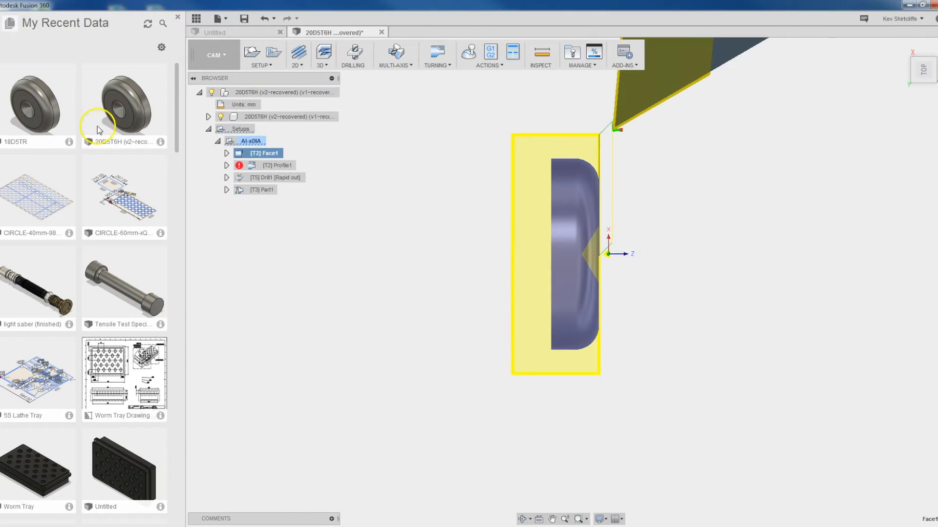
Open the Profile1 operation, review its tool, passes and geometry settings including rest machining, and accept them
{"action": "left_click", "coordinate": [286, 165]}
{"action": "right_click", "coordinate": [285, 165]}
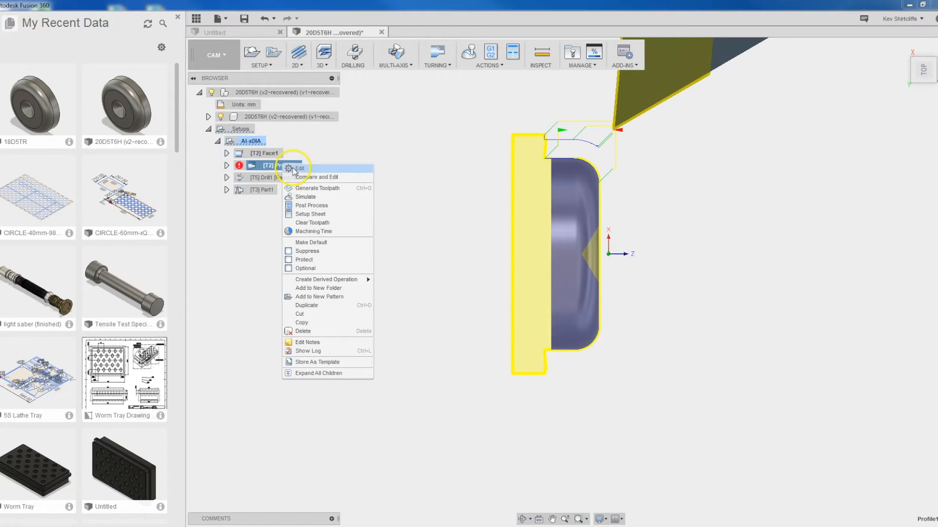
{"action": "left_click", "coordinate": [294, 172]}
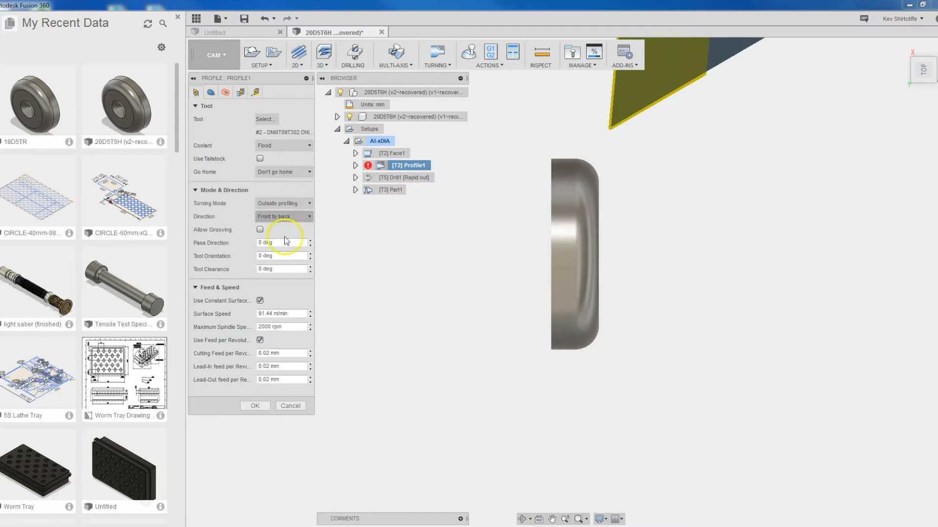
{"action": "left_click", "coordinate": [240, 93]}
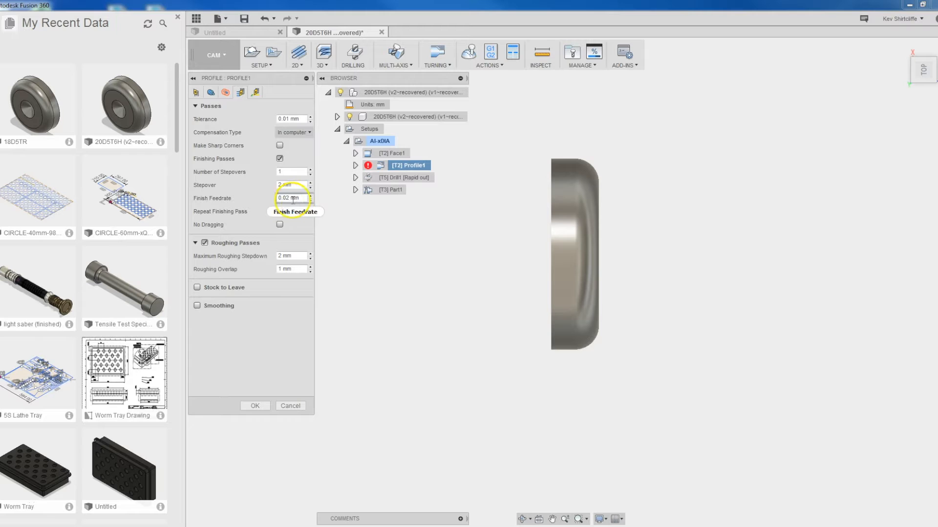
{"action": "left_click", "coordinate": [253, 408]}
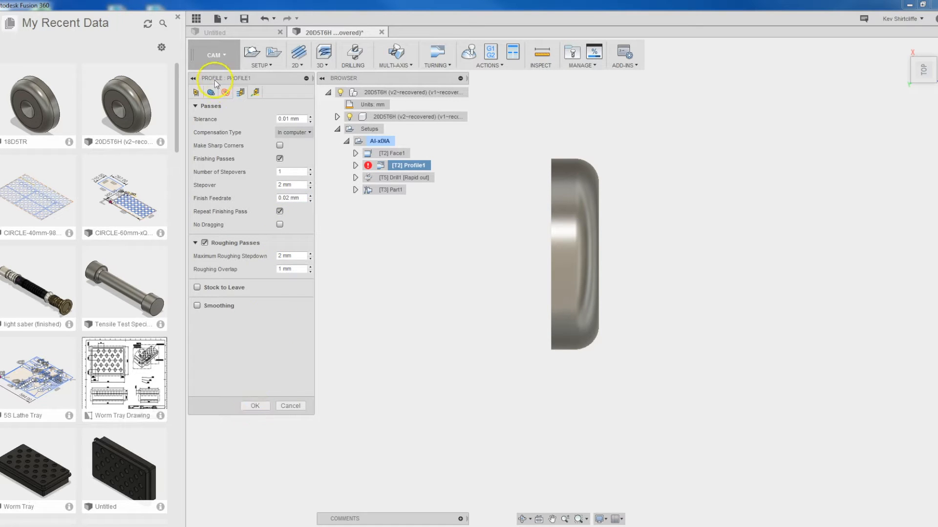
{"action": "left_click", "coordinate": [211, 93]}
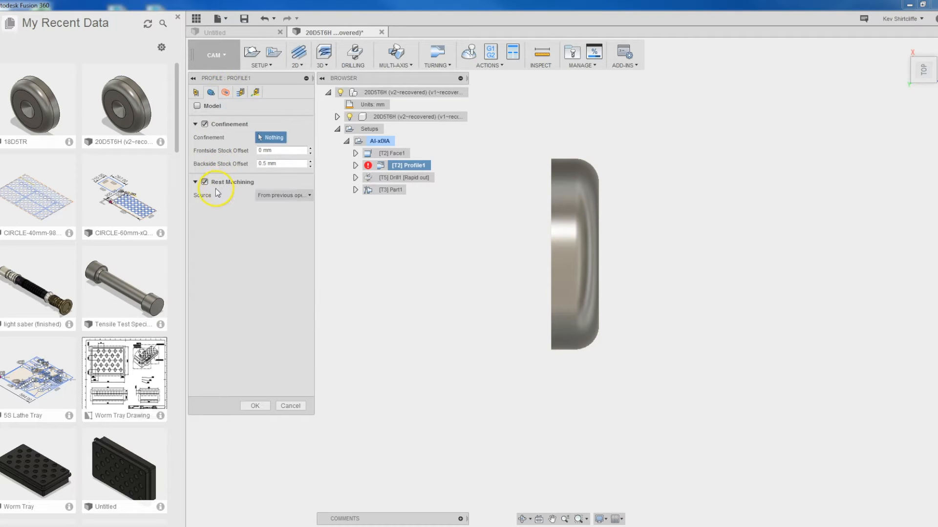
{"action": "left_click", "coordinate": [254, 406]}
Open the Drill1 operation, review its tool, geometry, heights and cycle settings, and accept them
{"action": "left_click", "coordinate": [267, 179]}
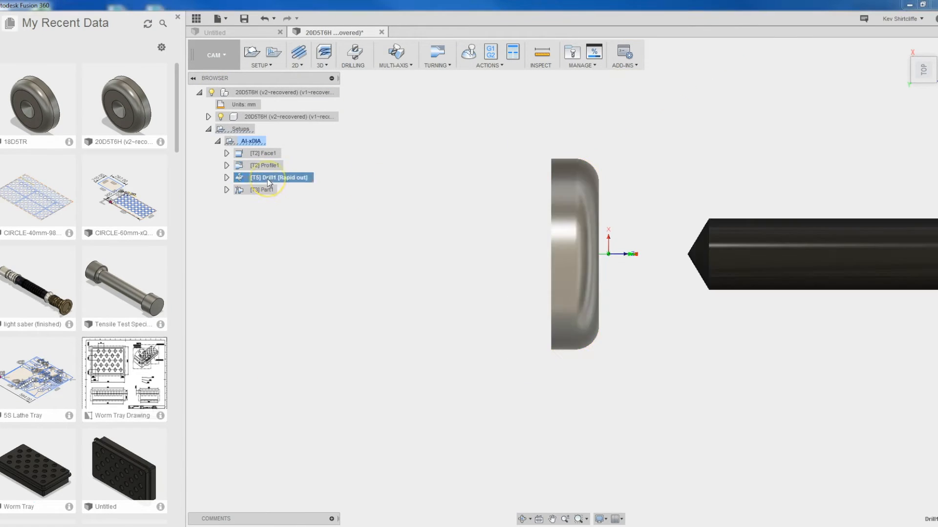
{"action": "right_click", "coordinate": [268, 179]}
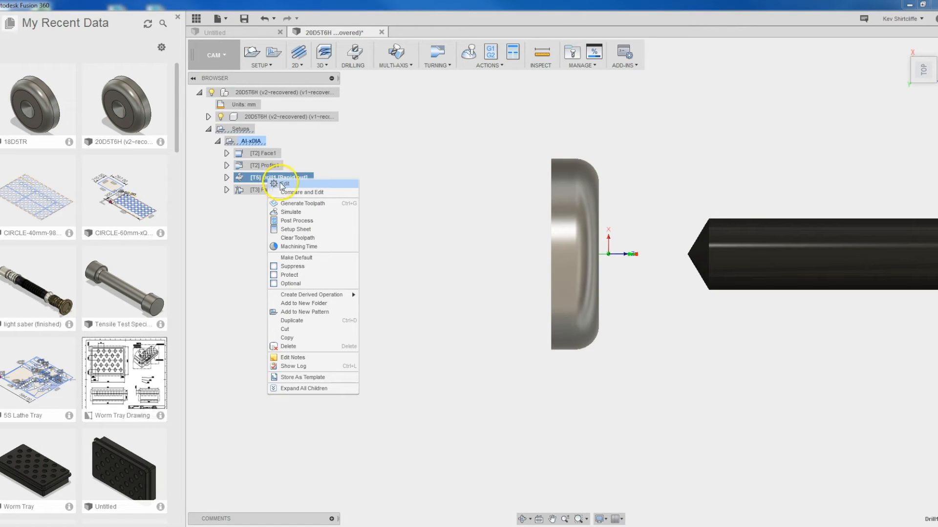
{"action": "left_click", "coordinate": [284, 184]}
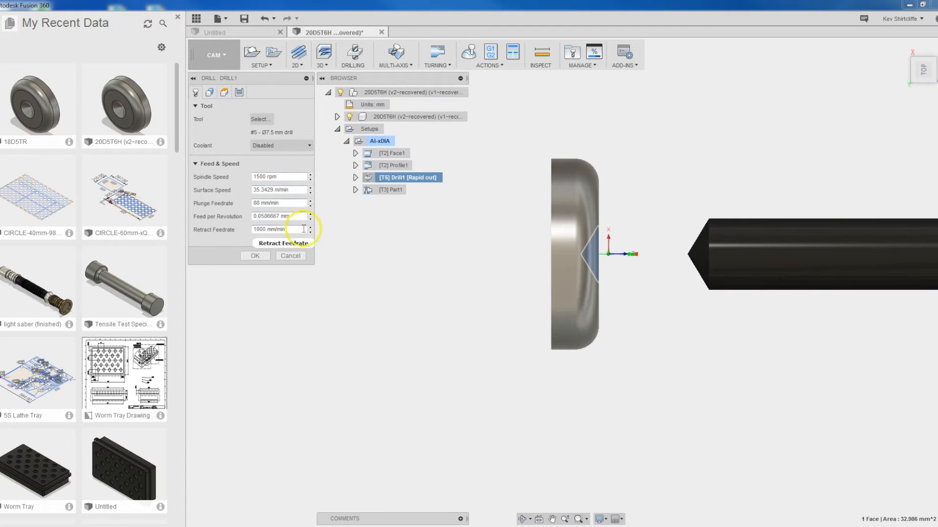
{"action": "left_click", "coordinate": [209, 92]}
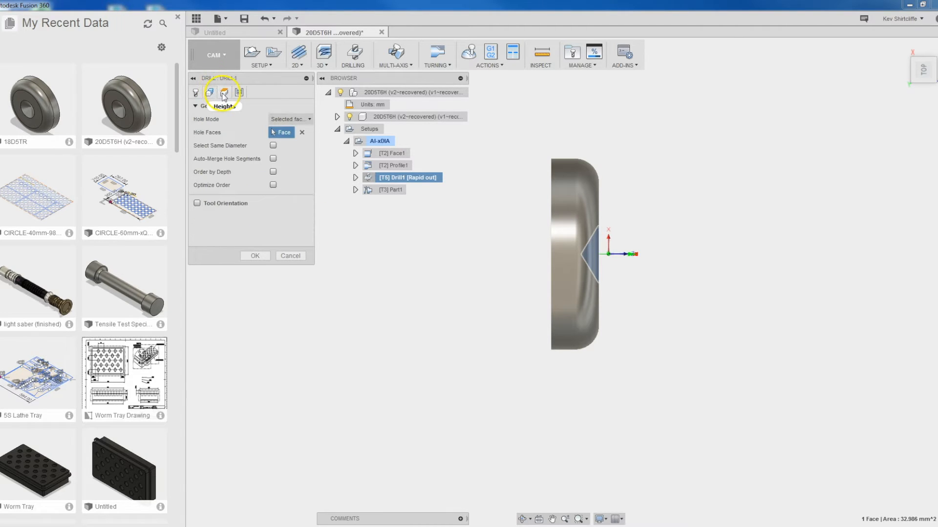
{"action": "left_click", "coordinate": [224, 92]}
{"action": "scroll", "coordinate": [240, 162], "scroll_direction": "down", "scroll_amount": 5}
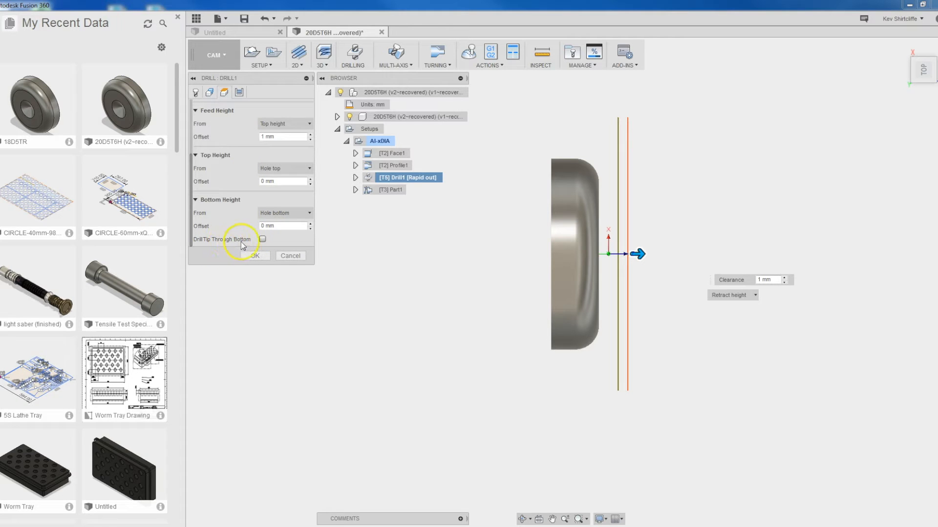
{"action": "scroll", "coordinate": [234, 174], "scroll_direction": "up", "scroll_amount": 5}
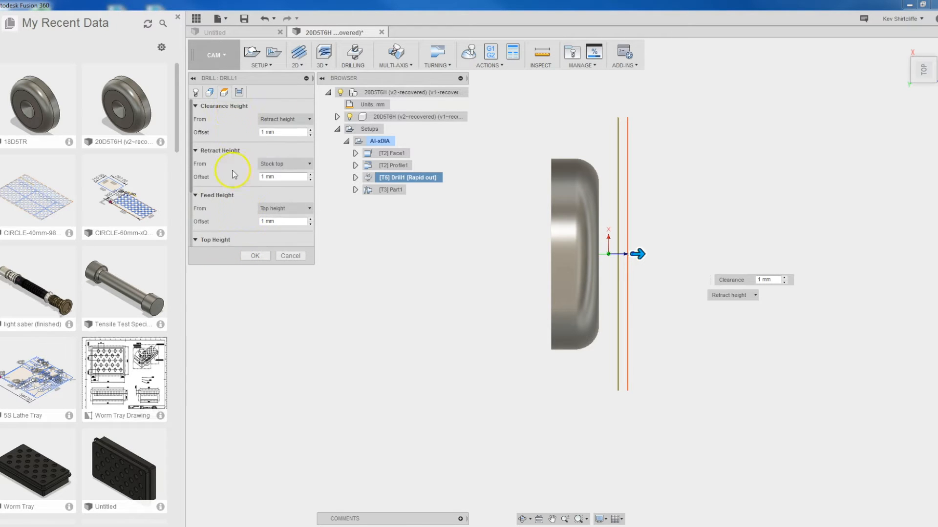
{"action": "left_click", "coordinate": [240, 92]}
{"action": "left_click", "coordinate": [255, 256]}
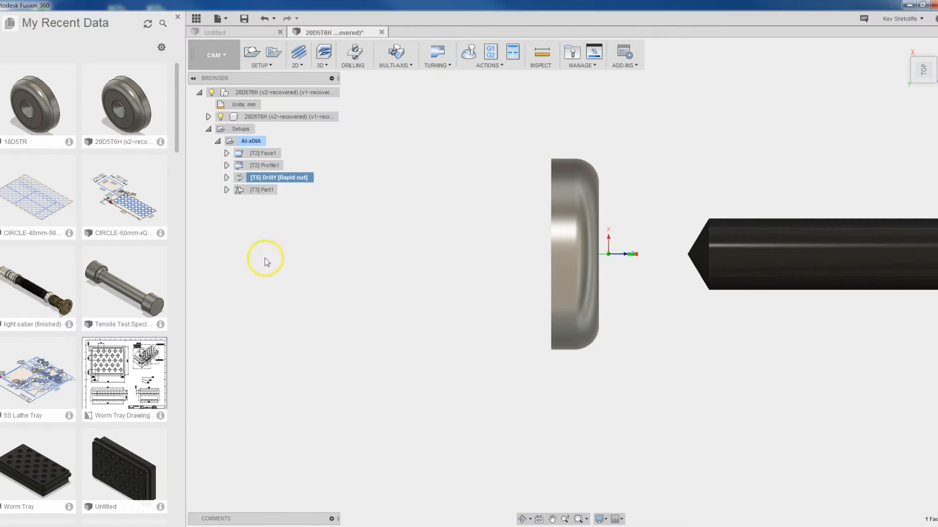
Simulate the machining operation and play the toolpath animation
{"action": "left_click", "coordinate": [469, 53]}
{"action": "left_click", "coordinate": [570, 478]}
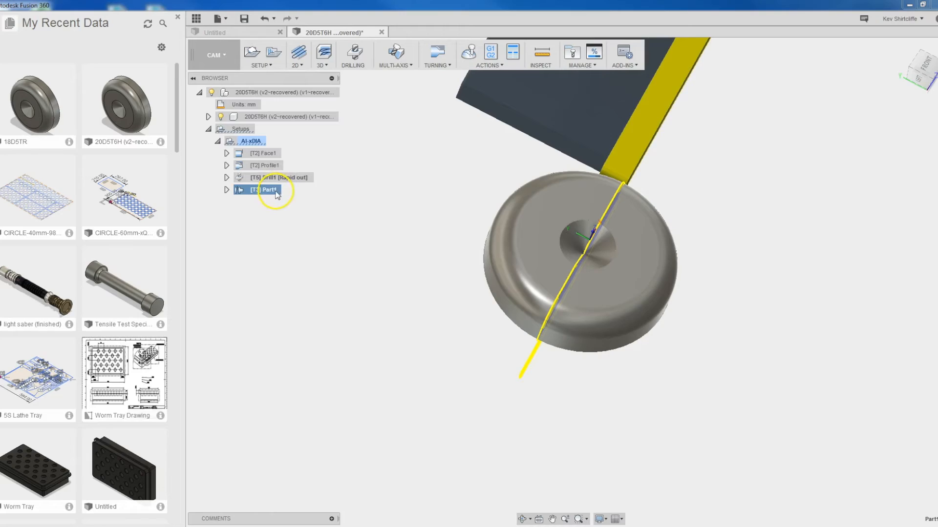
Open the Part1 operation and examine its grooving tool, coolant, spindle and feed settings
{"action": "right_click", "coordinate": [264, 190]}
{"action": "left_click", "coordinate": [277, 194]}
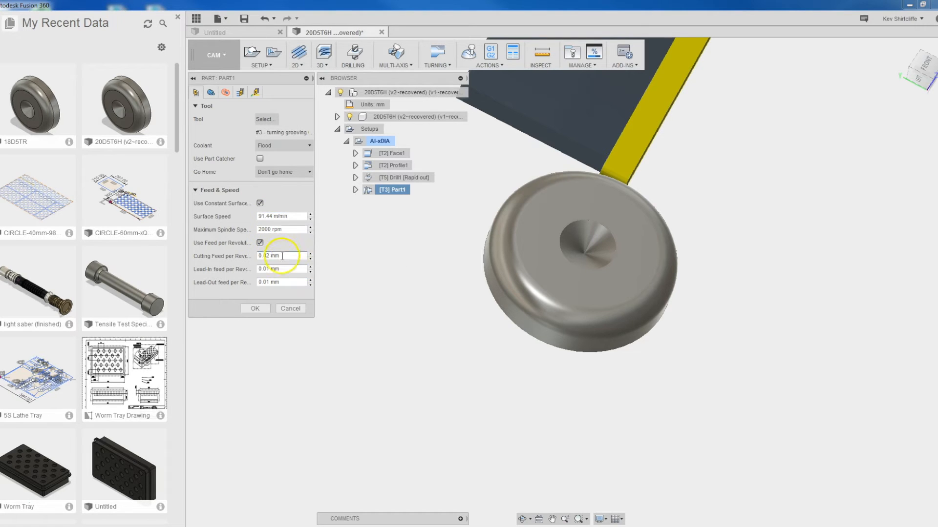
{"action": "middle_click_drag", "start_coordinate": [802, 277], "coordinate": [705, 307], "text": "shift"}
{"action": "scroll", "coordinate": [705, 307], "scroll_direction": "down", "scroll_amount": 2}
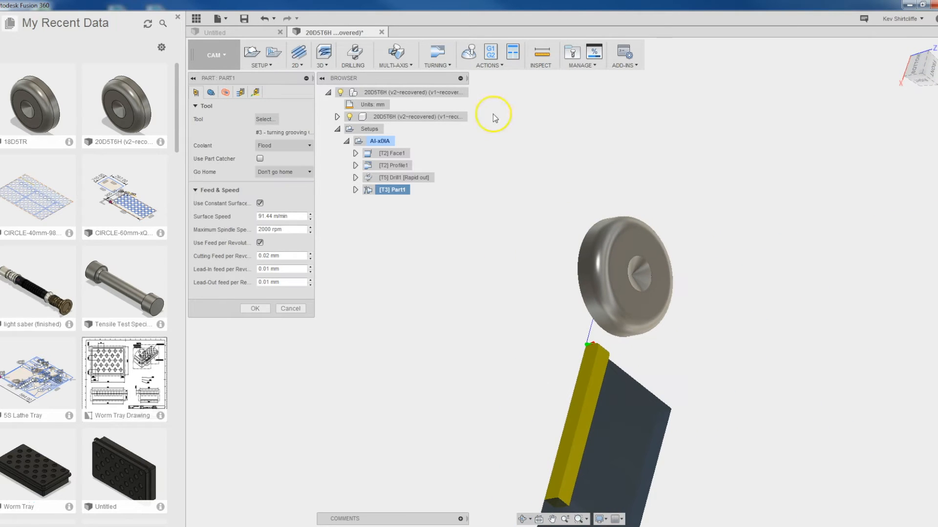
Post-process the setup as program 1985 with the Generic FANUC Turning post and maximumSpindleSpeed set to 2500
{"action": "left_click", "coordinate": [487, 57]}
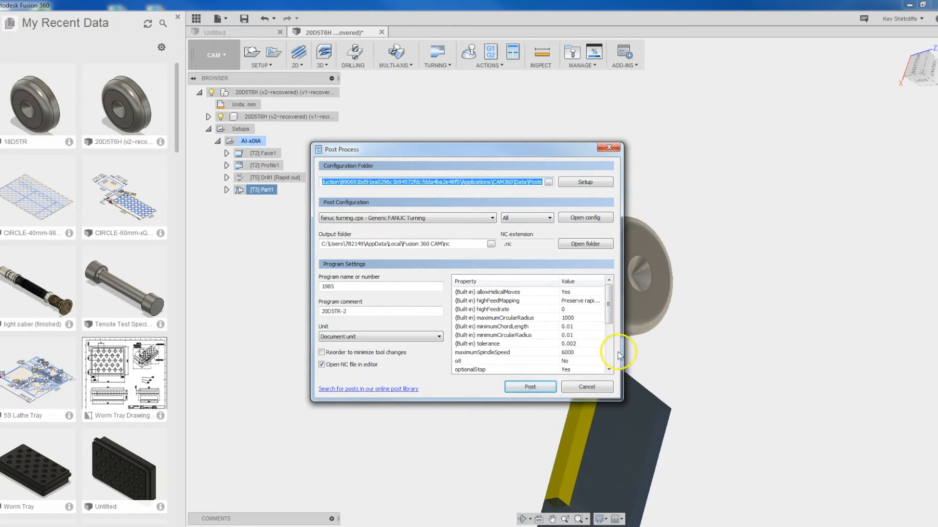
{"action": "left_click", "coordinate": [577, 352]}
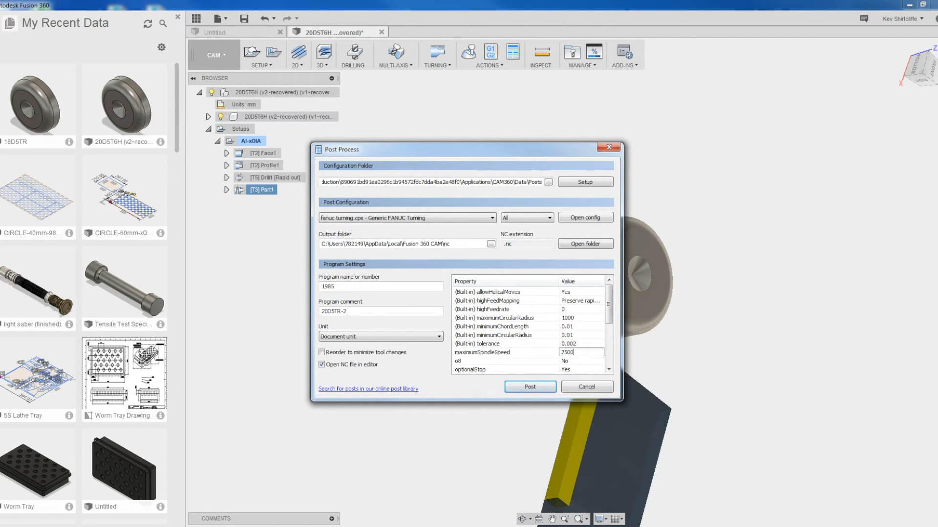
{"action": "left_click_drag", "start_coordinate": [609, 299], "coordinate": [608, 337]}
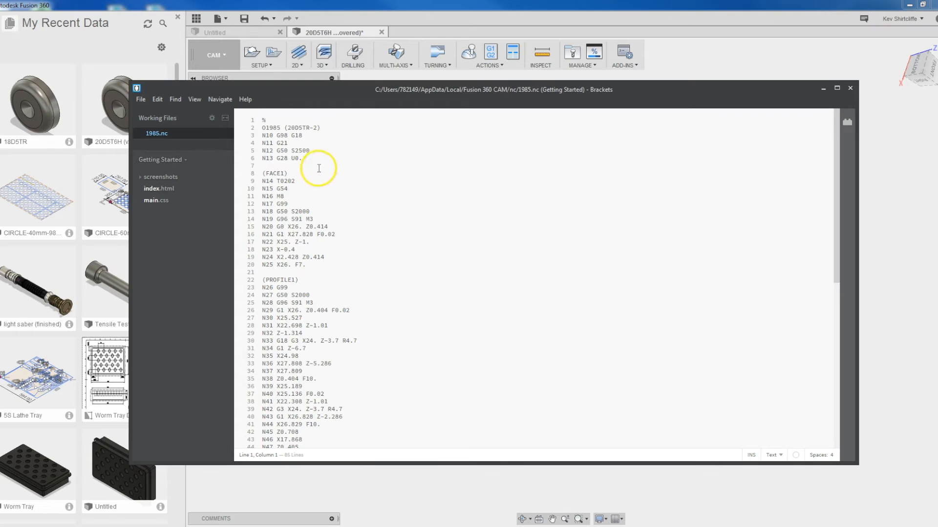
Replace the T0202 and G54 lines under FACE1 with "G105 U150. W150. Z22. T2. I40. K10. H1. R500 S30 M1. D1. C3. ;"
{"action": "left_click_drag", "start_coordinate": [299, 189], "coordinate": [262, 183]}
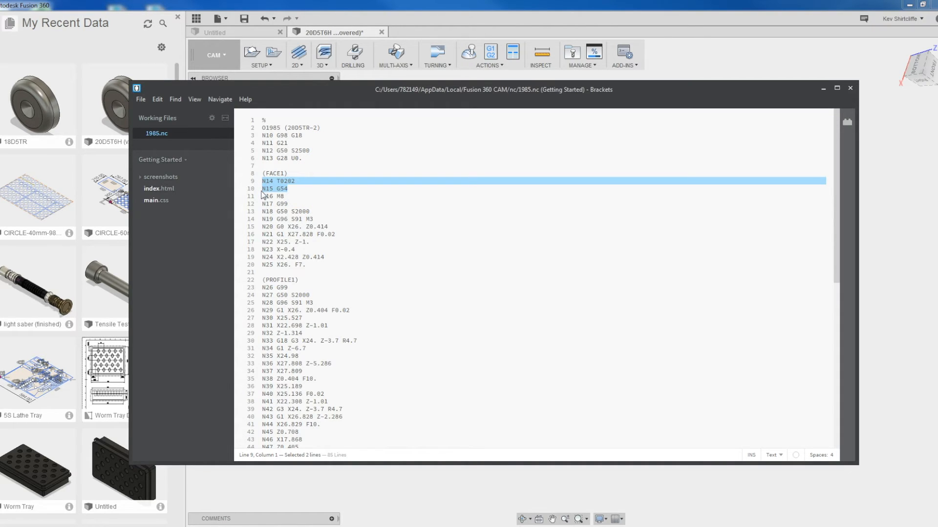
{"action": "type", "text": "G105 U150. W150. Z22. T2. I40. K10. H1. R500 S30 M1. D1. C3. ;"}
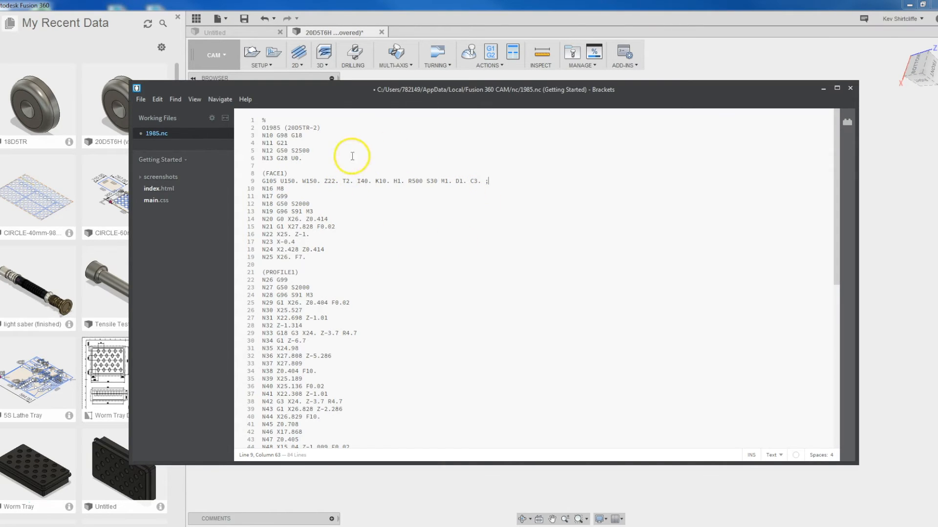
Examine the G50 spindle-speed limit line under FACE1 and the header lines at the start of the program
{"action": "left_click_drag", "start_coordinate": [314, 202], "coordinate": [265, 204]}
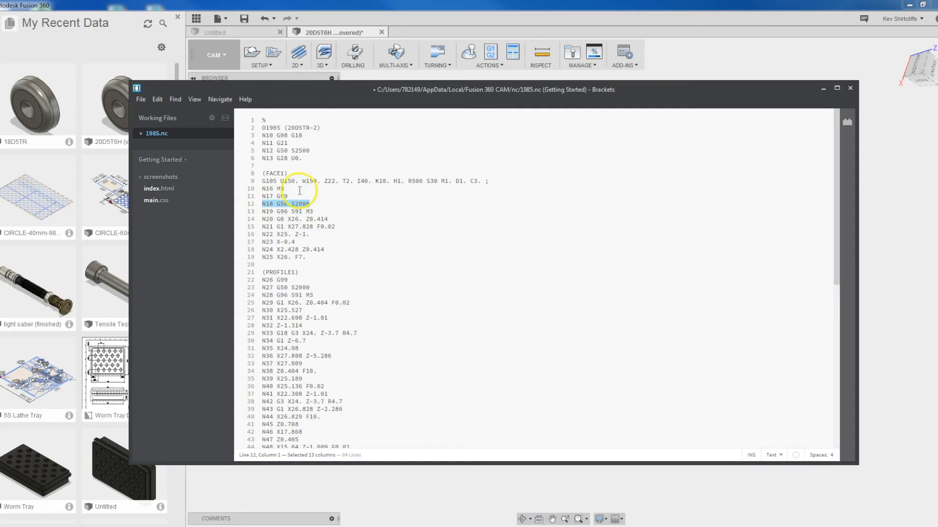
{"action": "left_click_drag", "start_coordinate": [311, 151], "coordinate": [262, 128]}
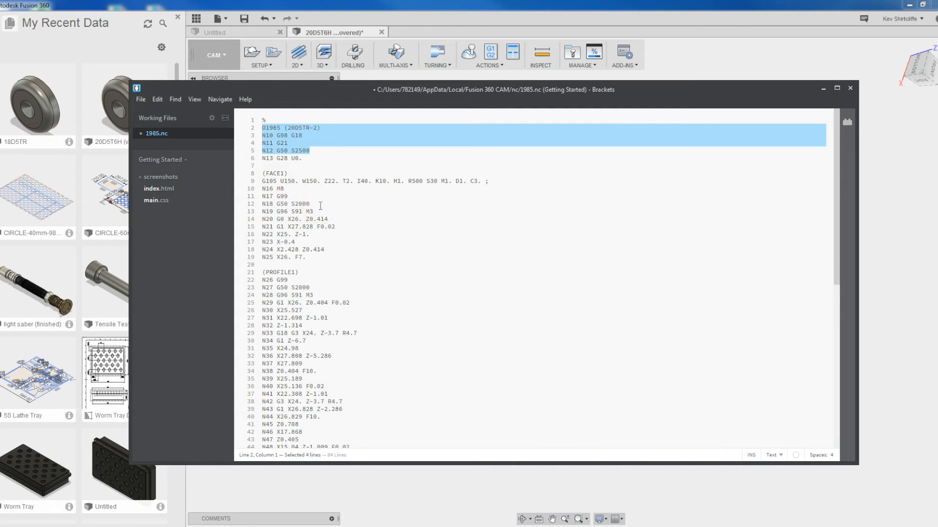
Change the drilling cycle code in block N65 of the DRILL1 section to G83
{"action": "scroll", "coordinate": [298, 229], "scroll_direction": "down", "scroll_amount": 10}
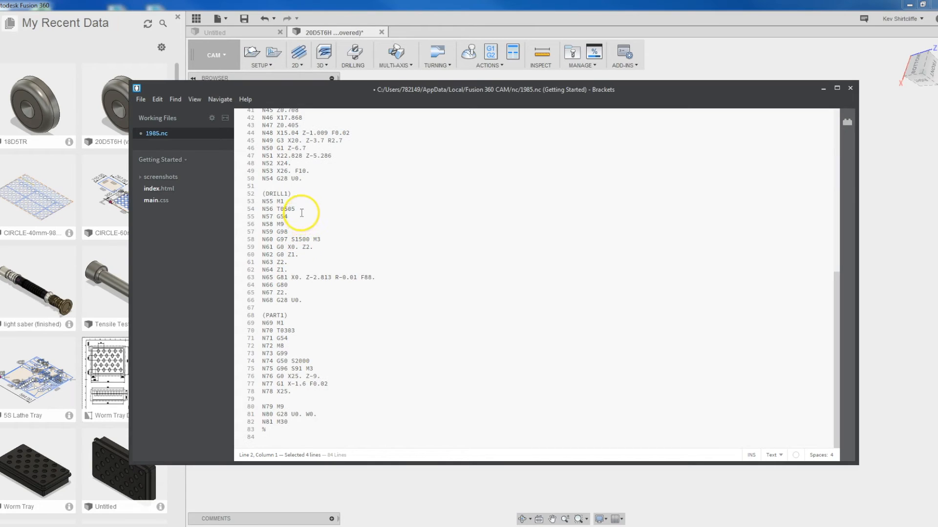
{"action": "left_click", "coordinate": [288, 278]}
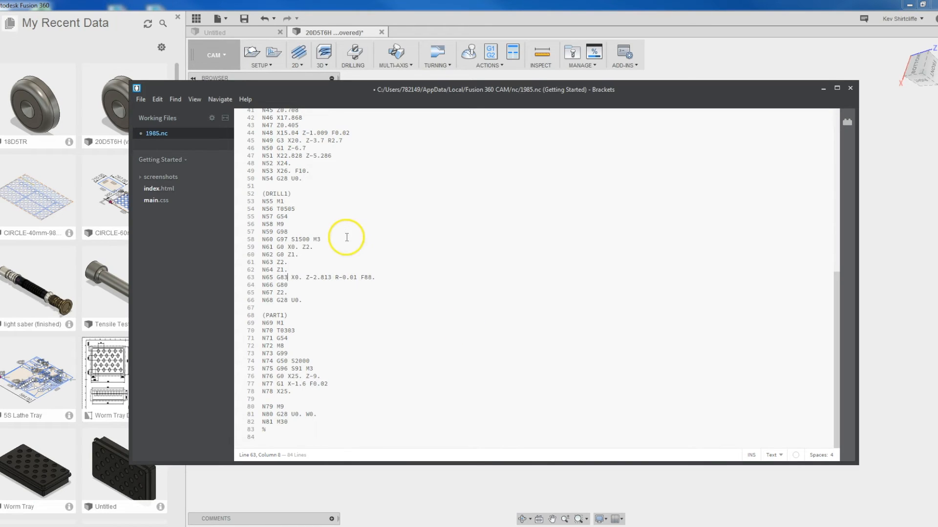
Replace the T0505 line under DRILL1 with "G105 U150. W150. Z22. T5. I40. K10. H1. R500 S30 M1. D1. C3. ;"
{"action": "left_click_drag", "start_coordinate": [295, 209], "coordinate": [282, 208]}
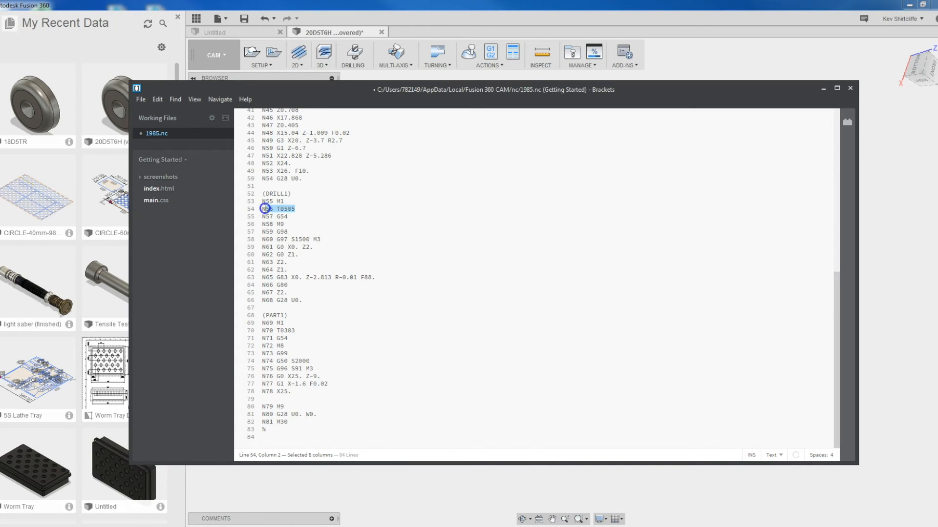
{"action": "type", "text": "G105 U150. W150. Z22. T2. I40. K10. B1. R500 S30 M1. D1. C3. ;"}
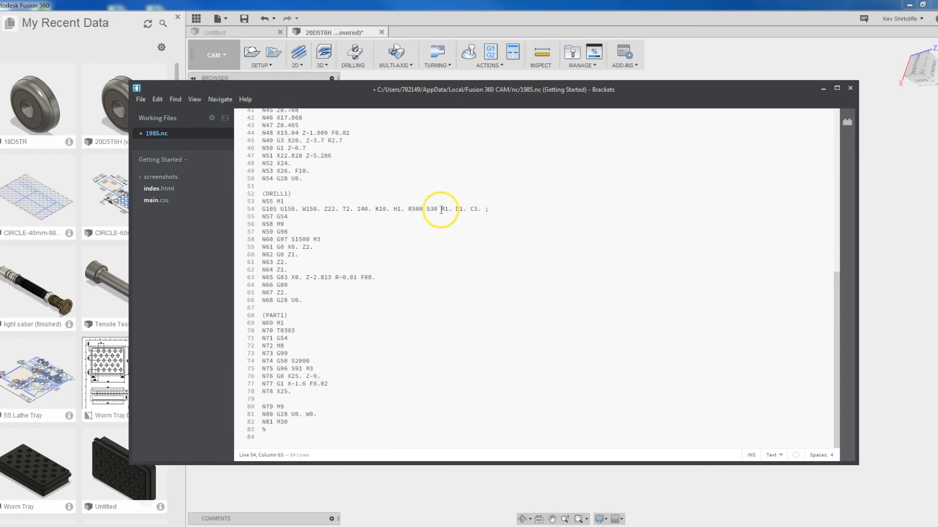
{"action": "left_click", "coordinate": [350, 210]}
{"action": "key", "text": "BackSpace"}
{"action": "type", "text": "5"}
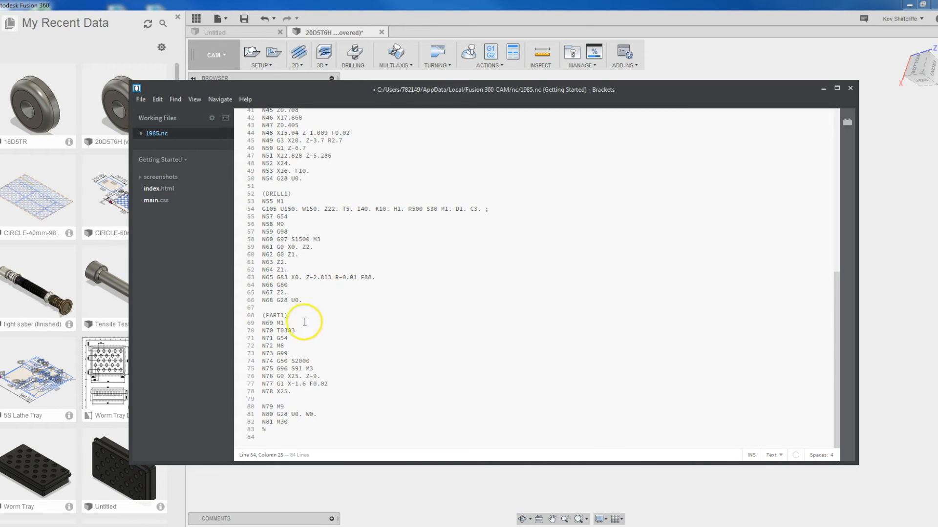
Replace the T0303 line under PART1 with "G105 U150. W150. Z22. T3. I40. K10. H1. R500 S30 M1. D1. C3. ;"
{"action": "left_click_drag", "start_coordinate": [296, 331], "coordinate": [256, 332]}
{"action": "type", "text": "G105 U150. W150. Z22. T2. I40. K10. H1. R500 S30 M1. D1. C3. ;"}
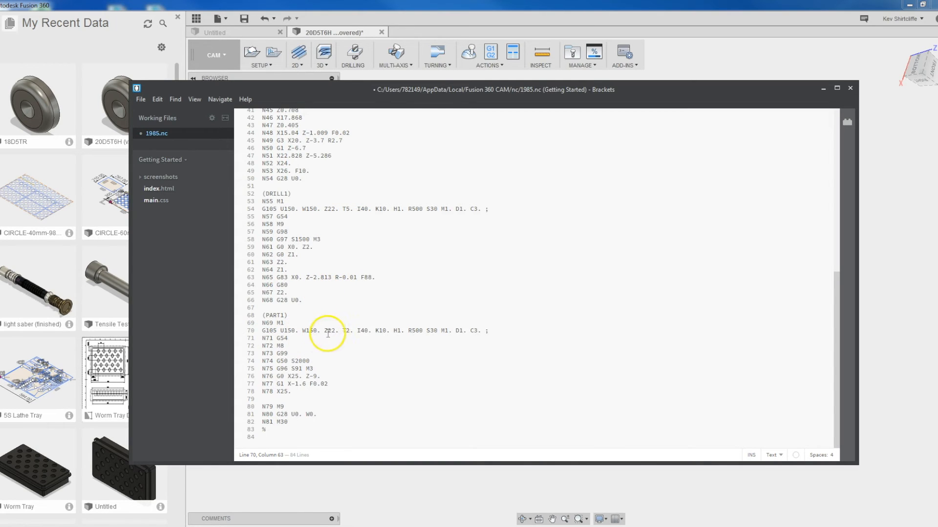
{"action": "left_click", "coordinate": [351, 331]}
{"action": "key", "text": "BackSpace"}
{"action": "type", "text": "3"}
Delete the G54 lines from the PART1 and DRILL1 sections without leaving blank lines
{"action": "left_click_drag", "start_coordinate": [287, 337], "coordinate": [263, 339]}
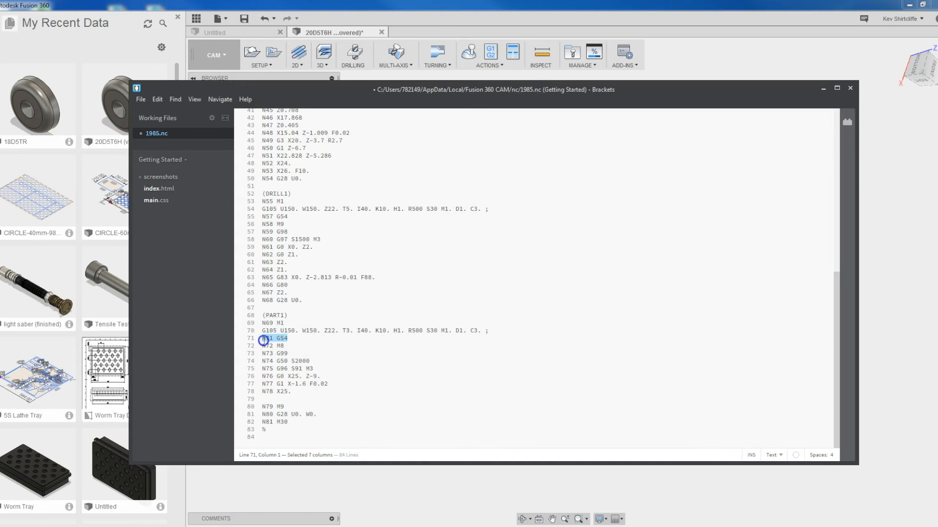
{"action": "key", "text": "Delete"}
{"action": "key", "text": "Delete"}
{"action": "left_click_drag", "start_coordinate": [288, 224], "coordinate": [255, 225]}
{"action": "key", "text": "BackSpace"}
{"action": "key", "text": "BackSpace"}
Replace the N80 G28 line near the program end with "G105 U150. W150. Z22. T7. I40. K10. H1. R500 S30 M1. D1. C3. ;"
{"action": "scroll", "coordinate": [310, 226], "scroll_direction": "up", "scroll_amount": 9}
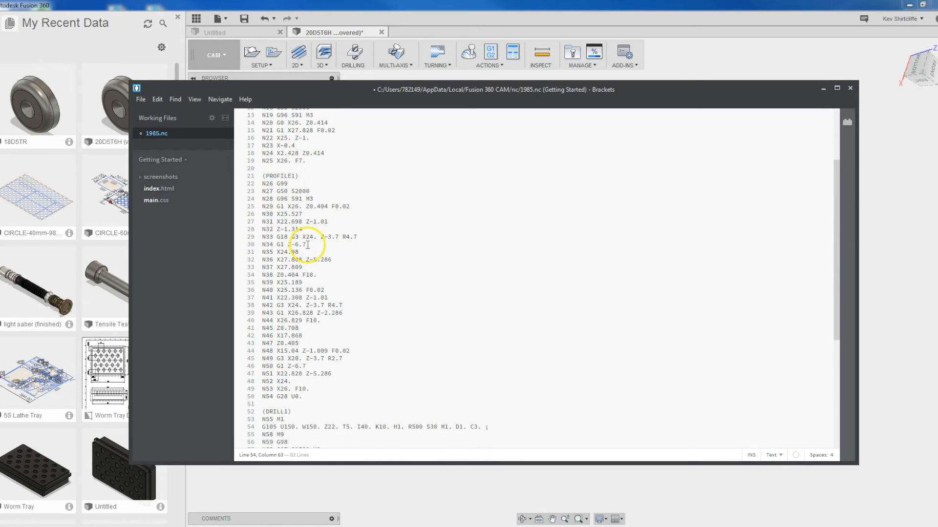
{"action": "scroll", "coordinate": [312, 219], "scroll_direction": "up", "scroll_amount": 4}
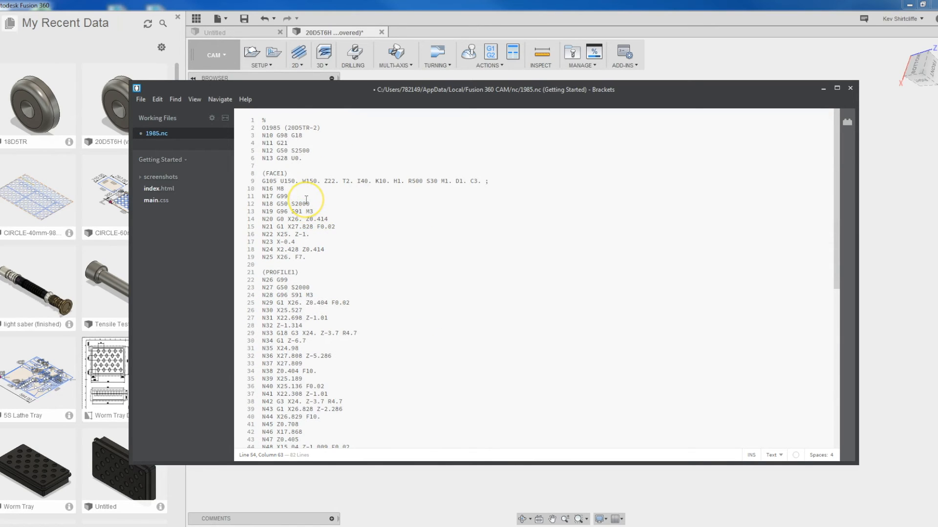
{"action": "scroll", "coordinate": [306, 200], "scroll_direction": "down", "scroll_amount": 12}
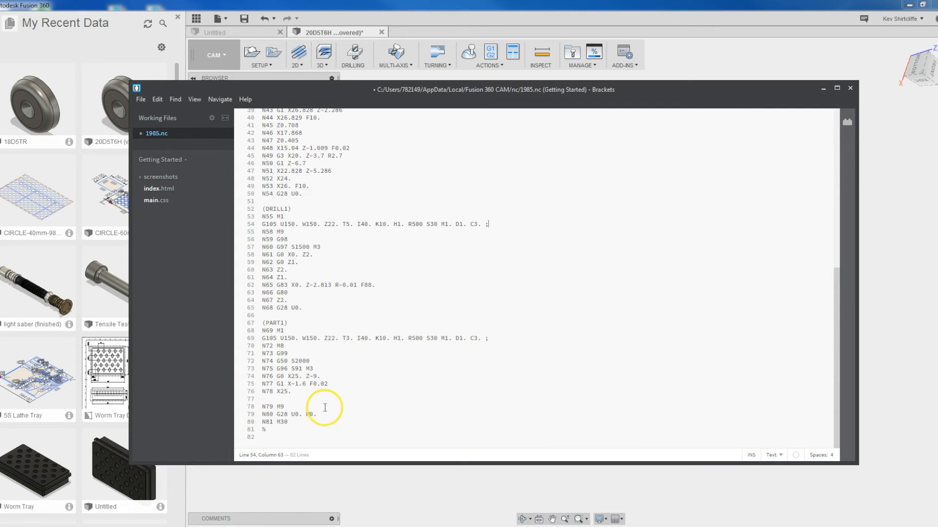
{"action": "left_click_drag", "start_coordinate": [327, 414], "coordinate": [265, 414]}
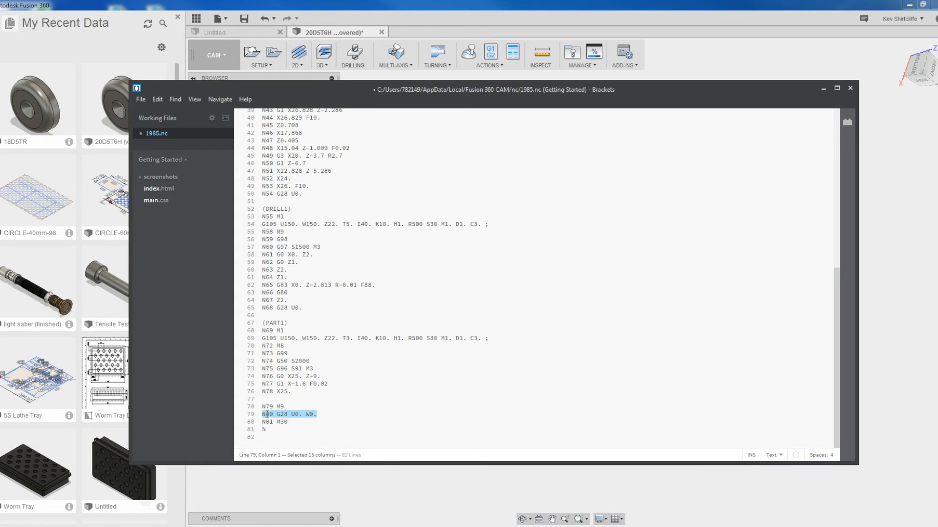
{"action": "type", "text": "G105 U150. W150. Z22. T3. I40. K10. H1. R500 S30 M1. D1. C3. ;"}
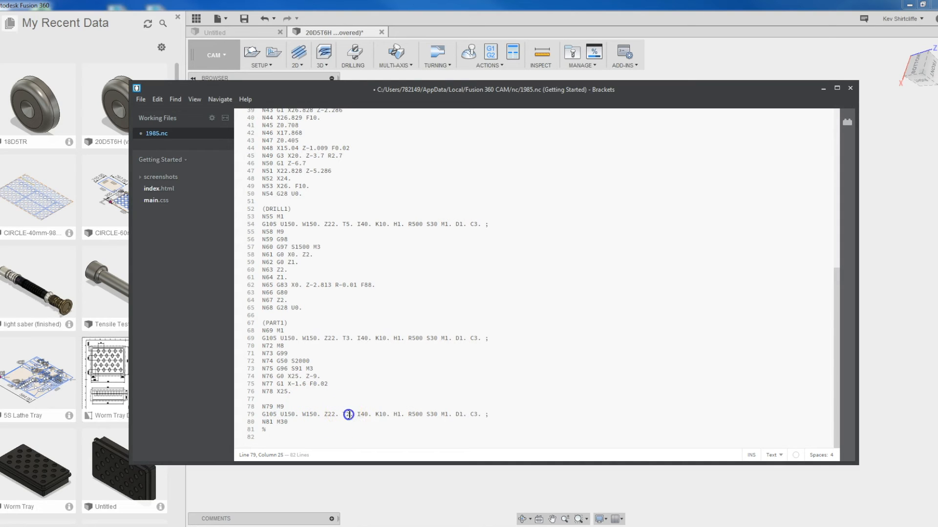
{"action": "key", "text": "BackSpace"}
{"action": "type", "text": "7"}
Add a new line starting with "G" directly below the T7 G105 line
{"action": "left_click", "coordinate": [511, 413]}
{"action": "key", "text": "Return"}
{"action": "type", "text": "G"}
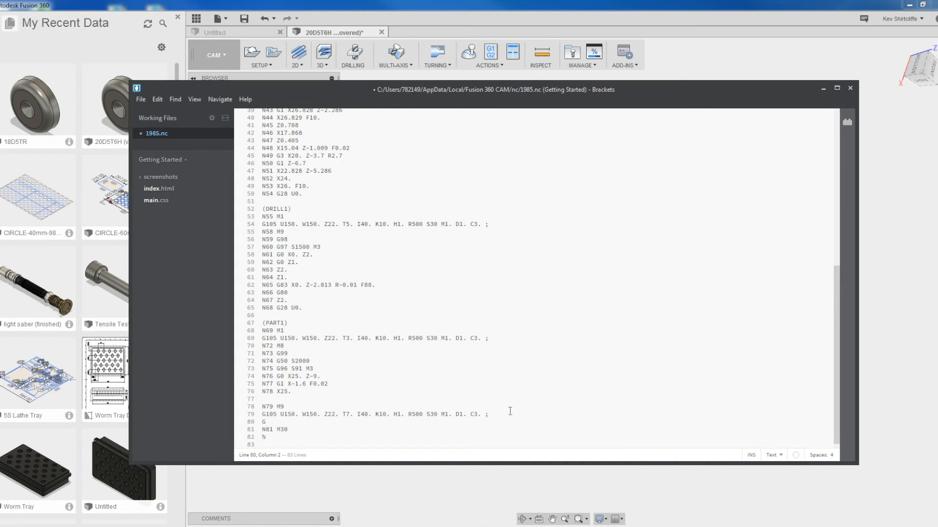